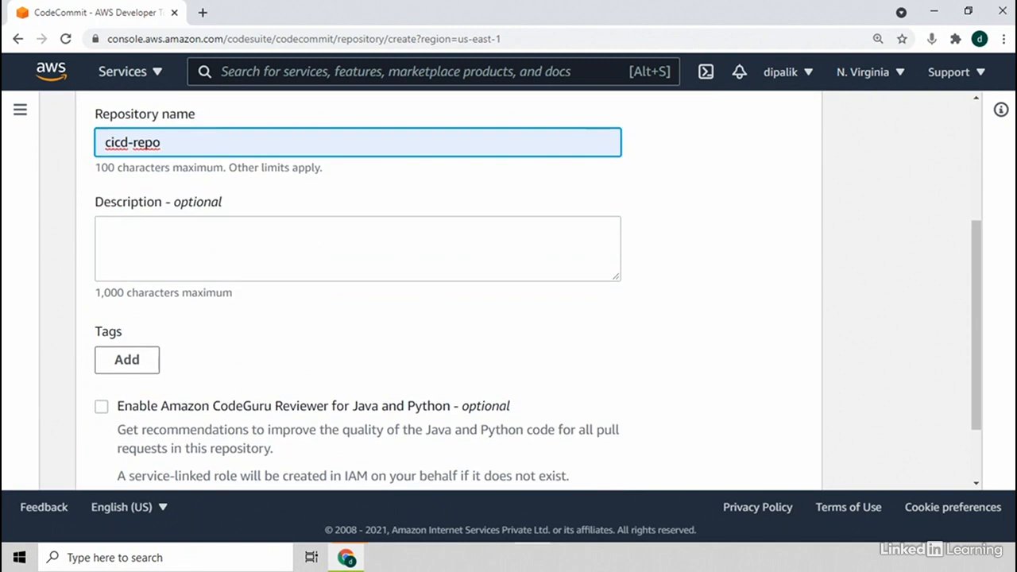
# Create the cicd-repo repository and review the root-account warning in its HTTPS connection steps
pyautogui.scroll(-2, 509, 290)
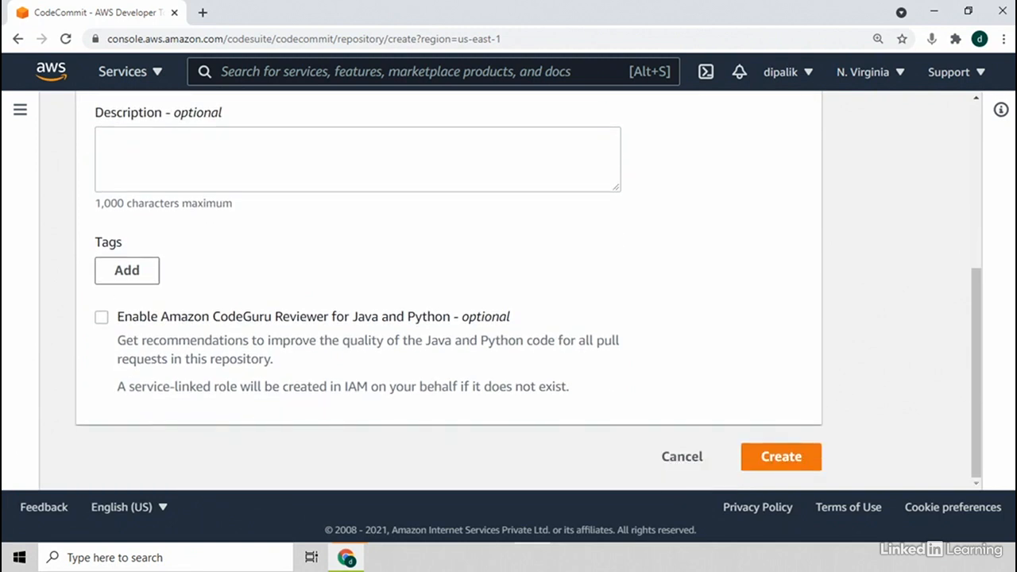
pyautogui.click(782, 457)
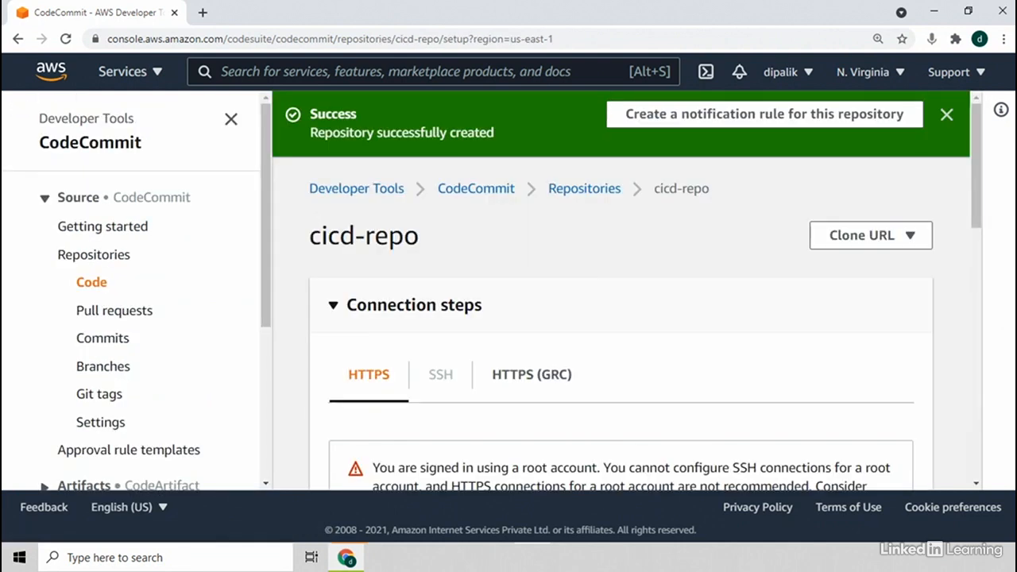
pyautogui.scroll(-2, 620, 318)
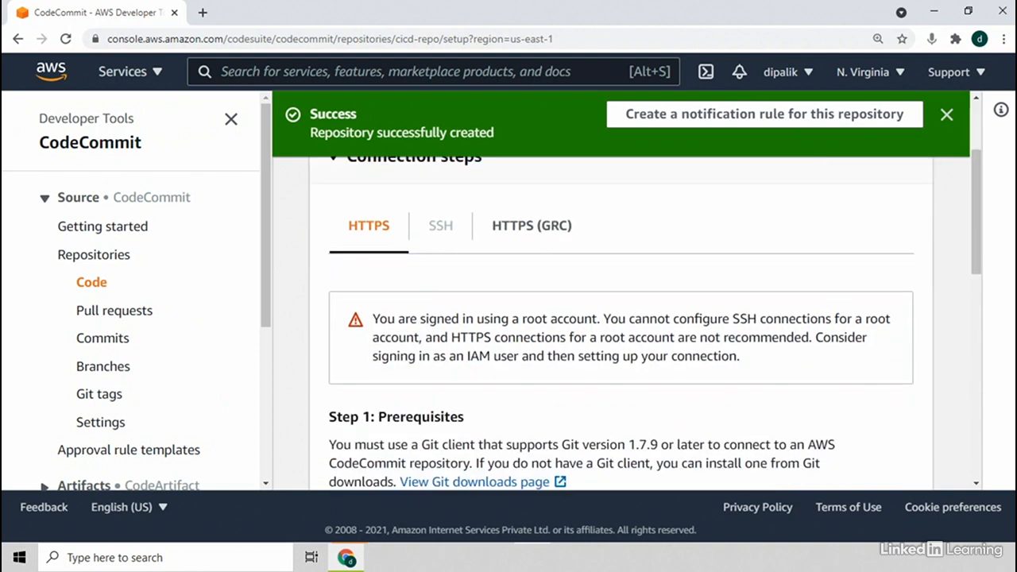
pyautogui.moveTo(373, 318); pyautogui.dragTo(741, 356)
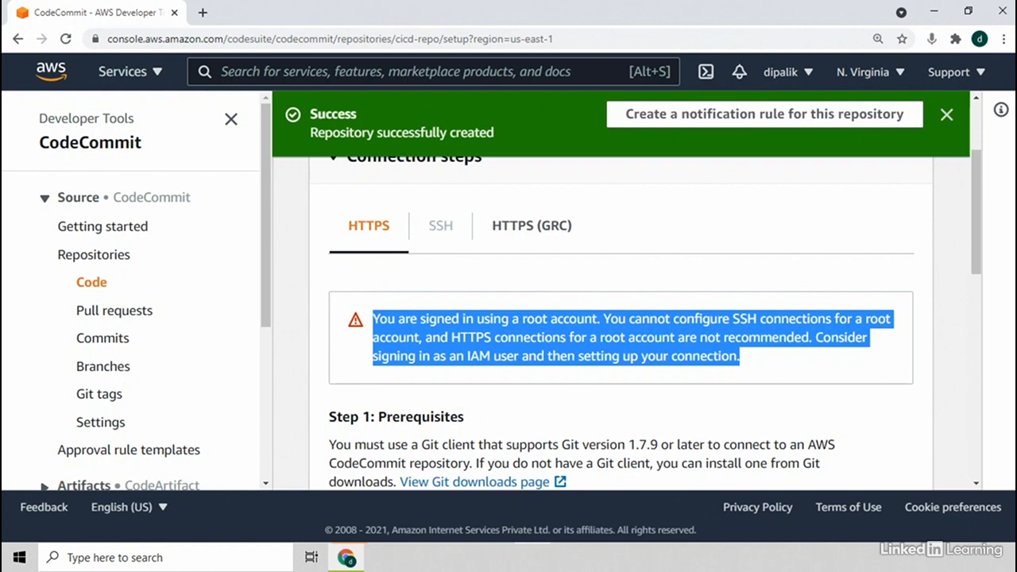
# Search the AWS services for IAM and open its console in a separate browser tab
pyautogui.hotkey('alt', 's')
pyautogui.write('IA')
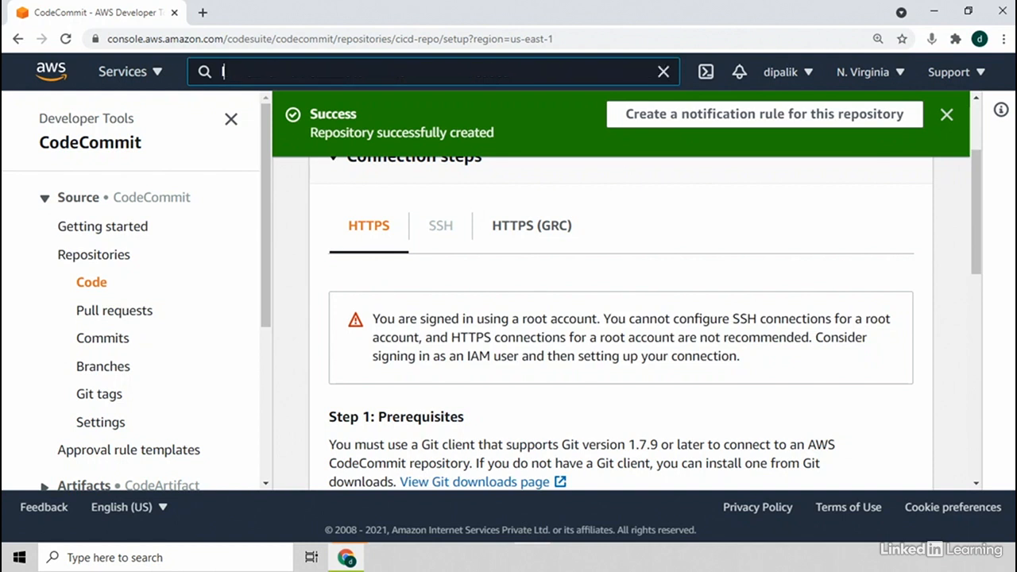
pyautogui.write('M')
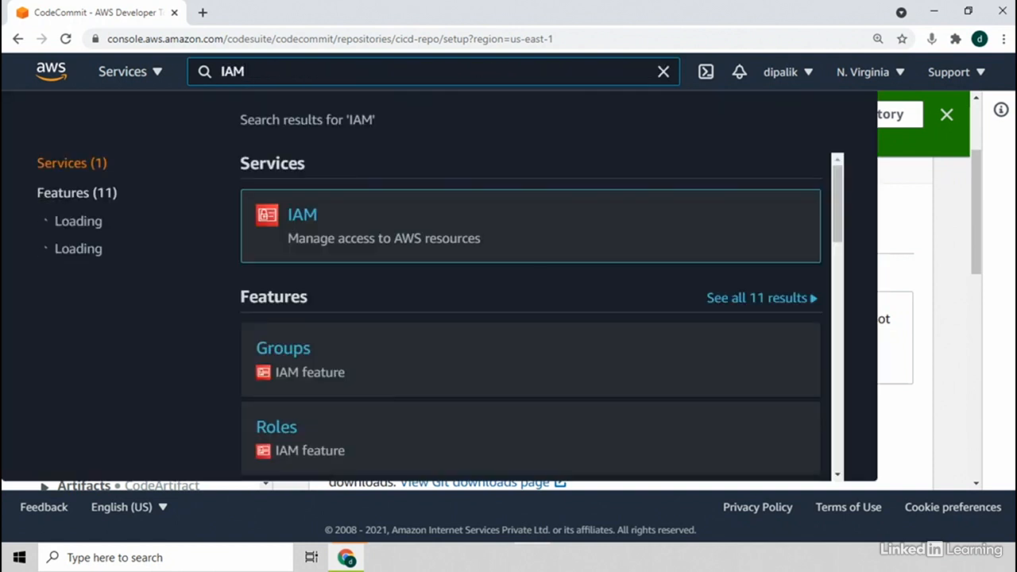
pyautogui.rightClick(304, 214)
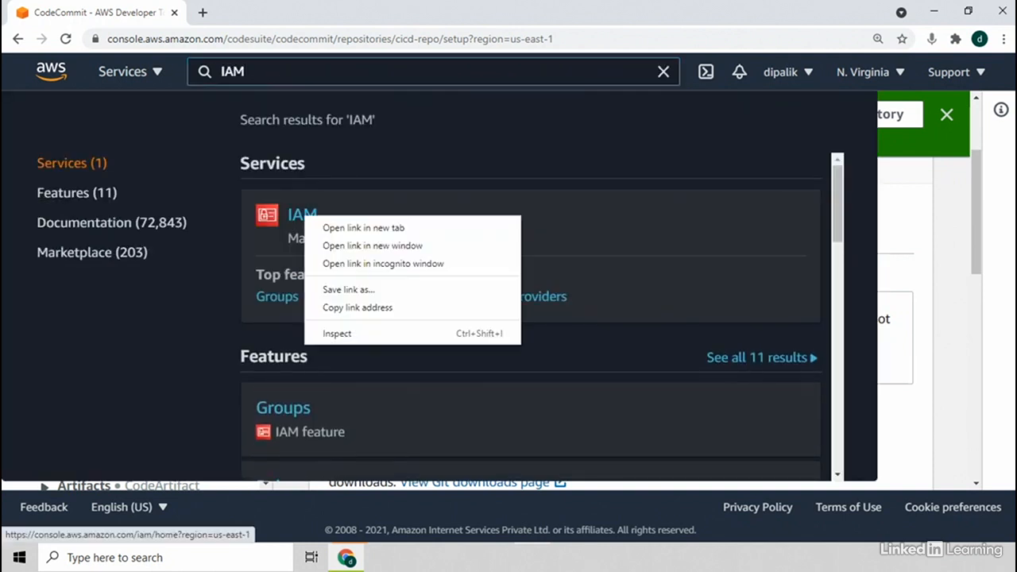
pyautogui.click(363, 227)
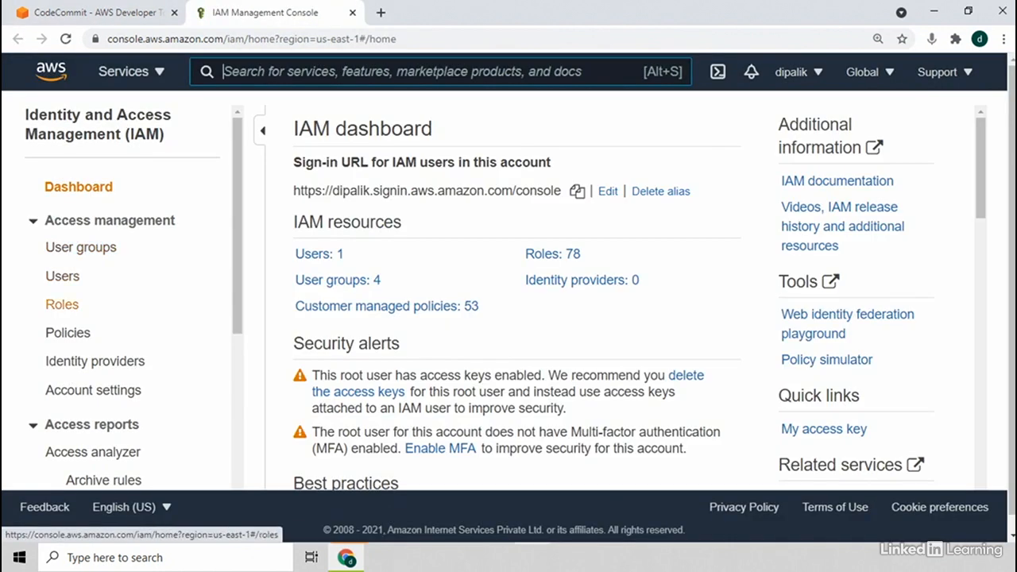
# Start adding a new IAM user with the user name cicd-user
pyautogui.click(62, 276)
pyautogui.click(326, 119)
pyautogui.click(336, 263)
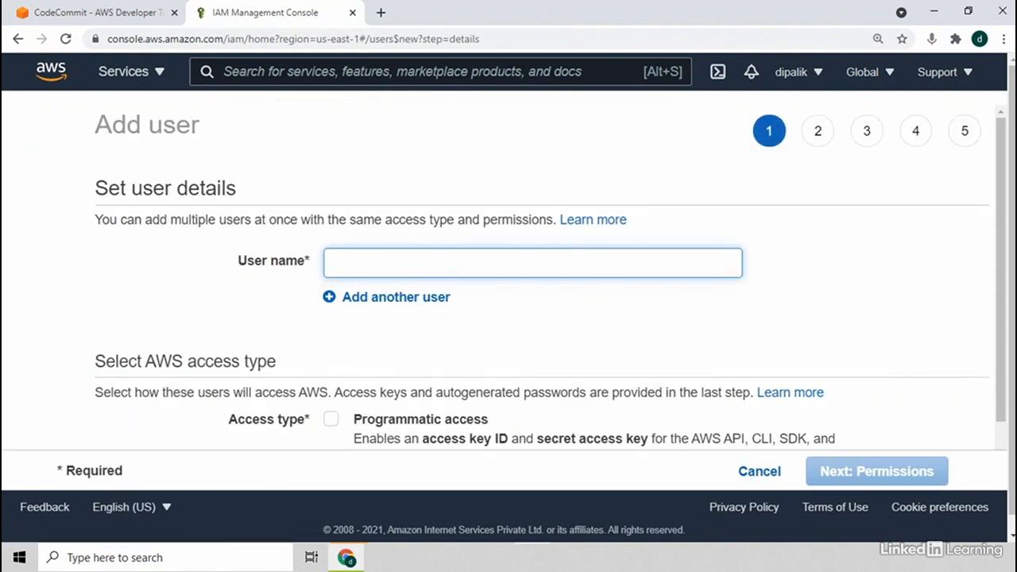
pyautogui.write('cicd-')
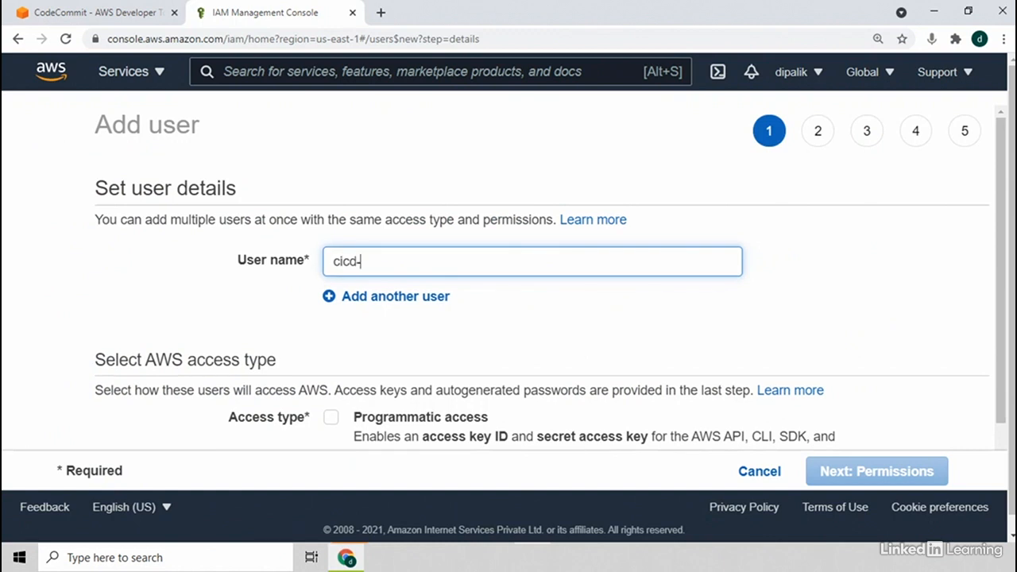
pyautogui.write('user')
# Grant the new user Programmatic access and AWS Management Console access, and proceed to the permissions stage
pyautogui.scroll(-1, 508, 271)
pyautogui.scroll(-1, 508, 294)
pyautogui.click(330, 327)
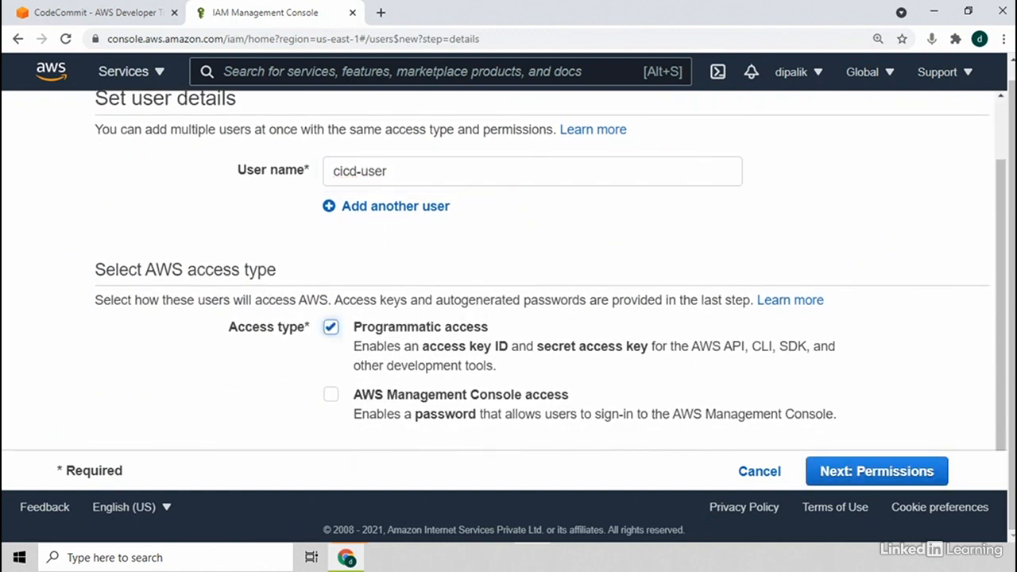
pyautogui.click(331, 394)
pyautogui.scroll(-3, 509, 270)
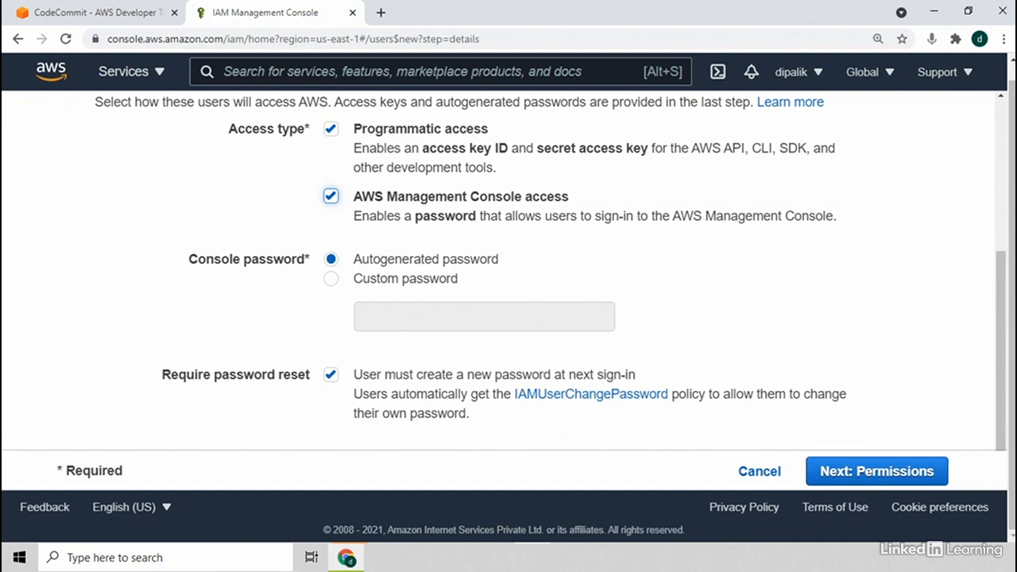
pyautogui.click(877, 471)
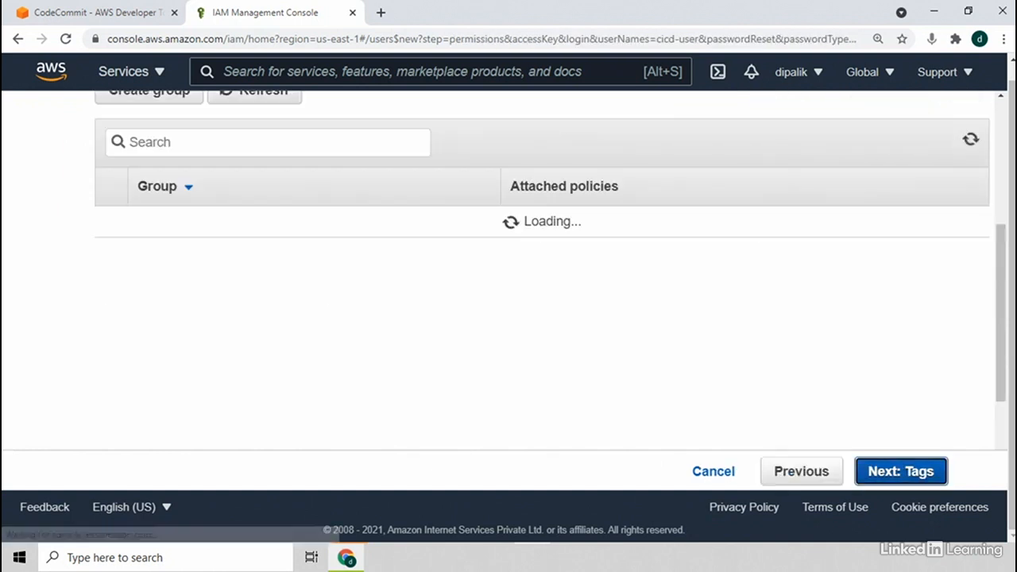
# Create a user group named admin with the AdministratorAccess policy attached for the new user
pyautogui.scroll(1, 543, 270)
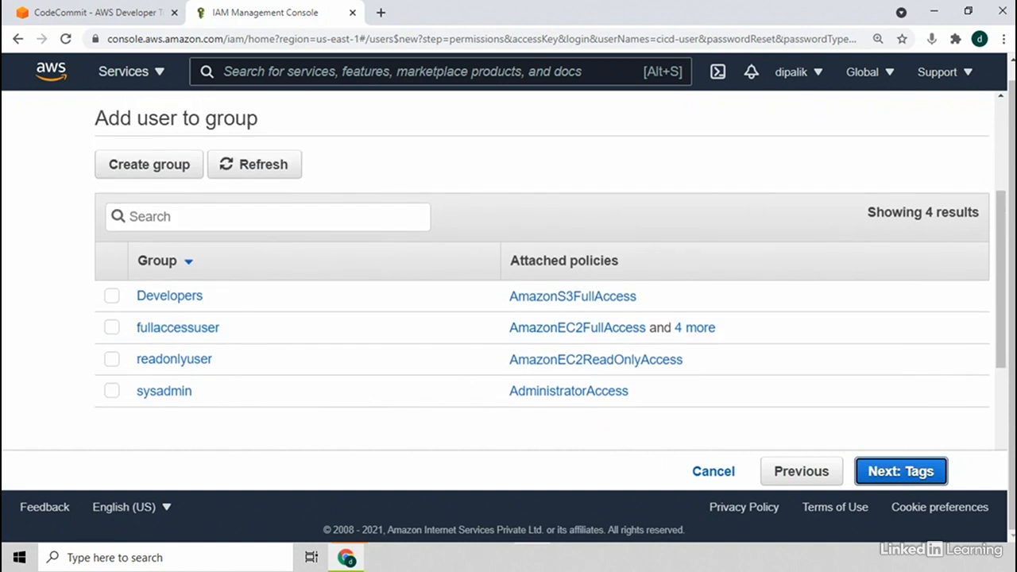
pyautogui.click(149, 164)
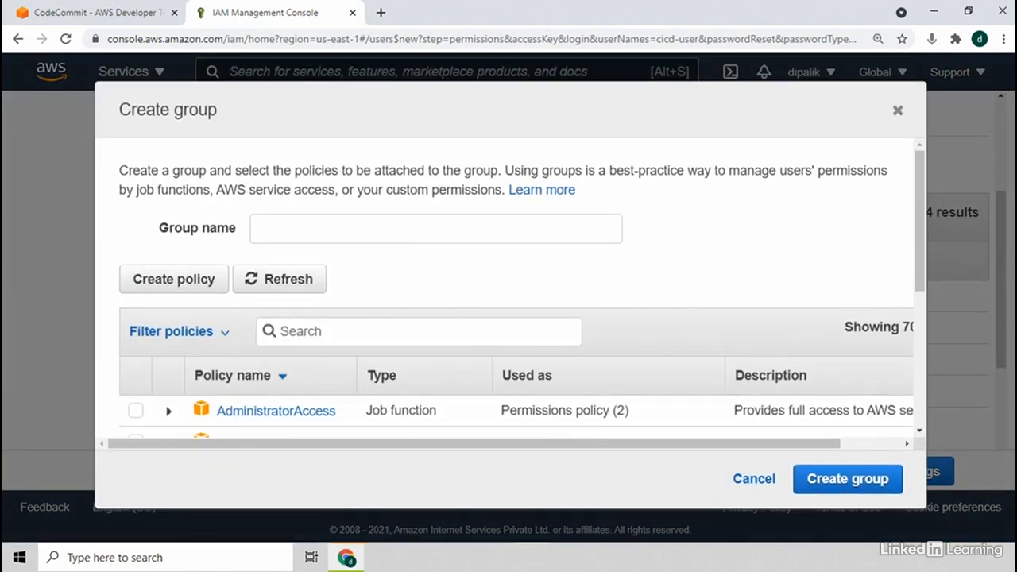
pyautogui.click(436, 229)
pyautogui.write('admin')
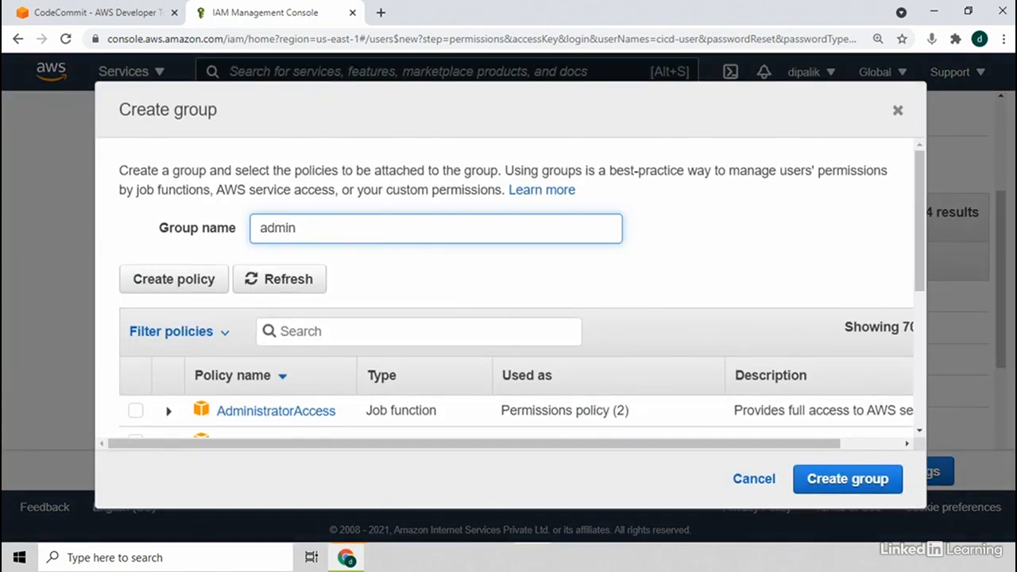
pyautogui.scroll(-1, 522, 334)
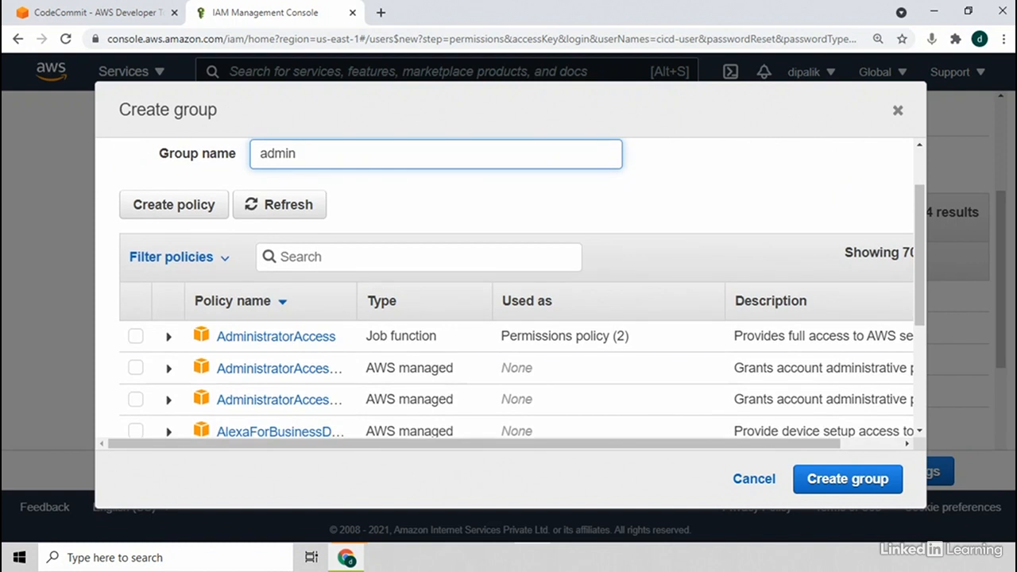
pyautogui.click(135, 336)
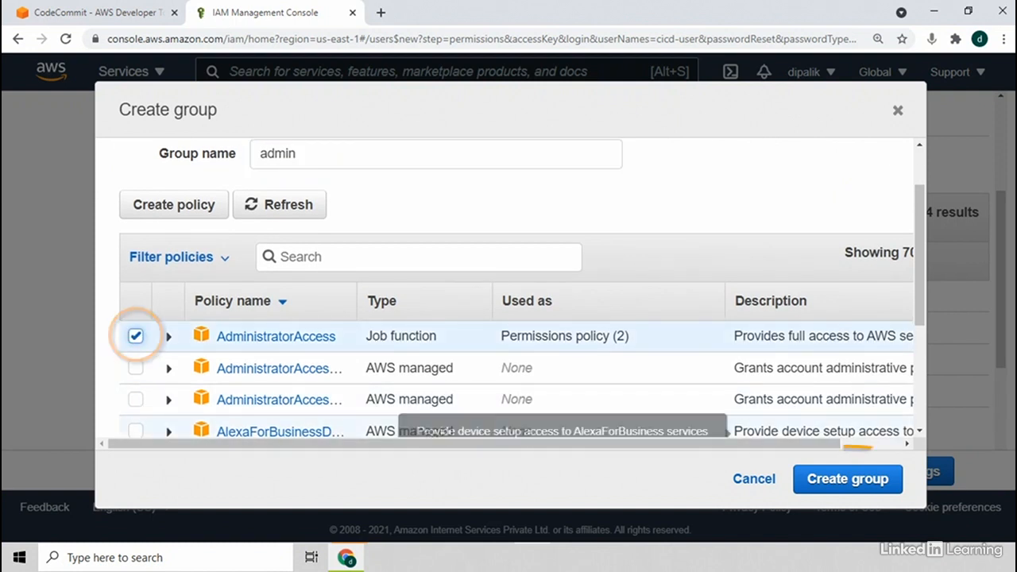
pyautogui.click(848, 480)
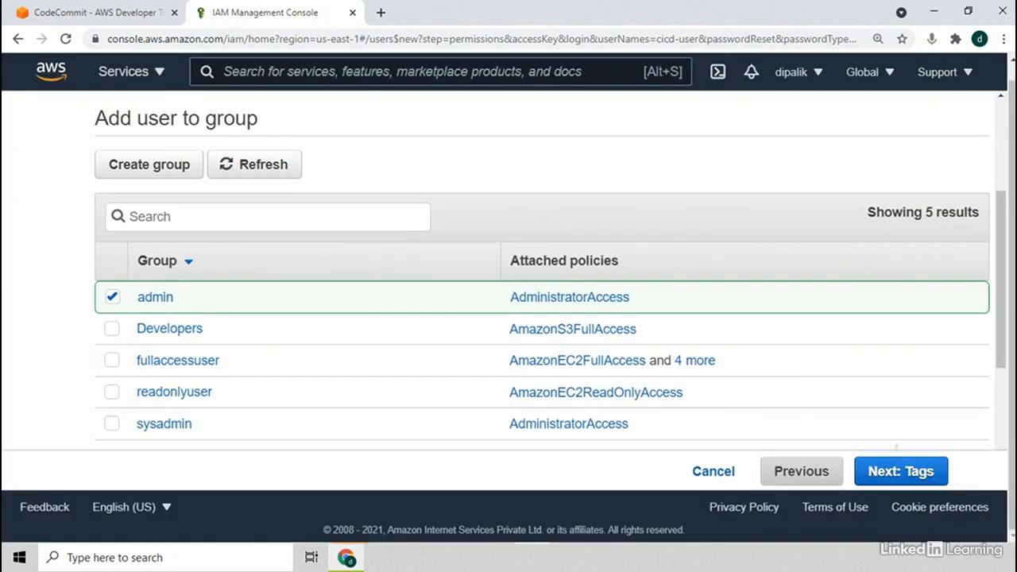
# Finish creating the user without adding tags, and download its credentials as a .csv file
pyautogui.click(902, 471)
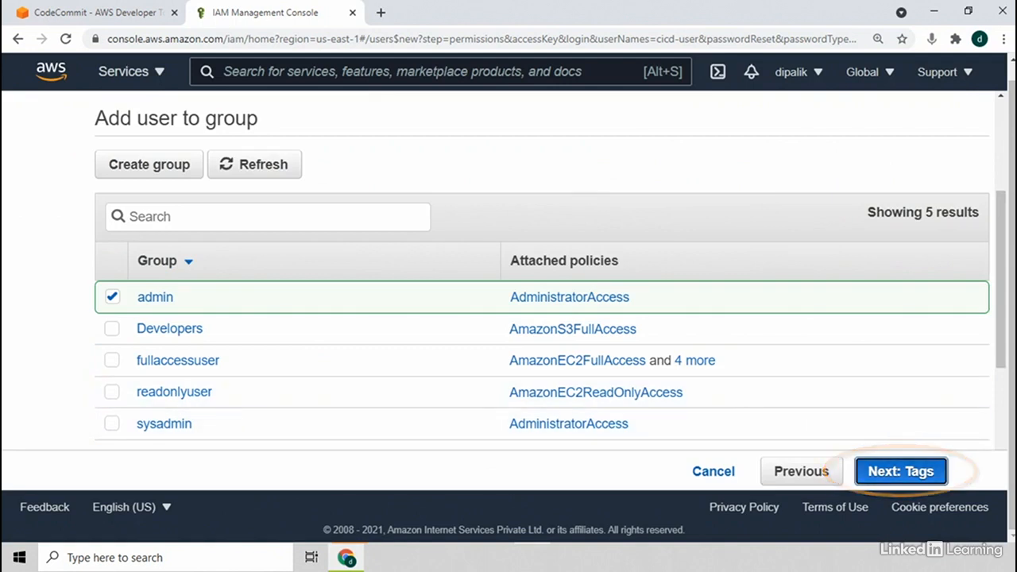
pyautogui.click(897, 471)
pyautogui.click(898, 471)
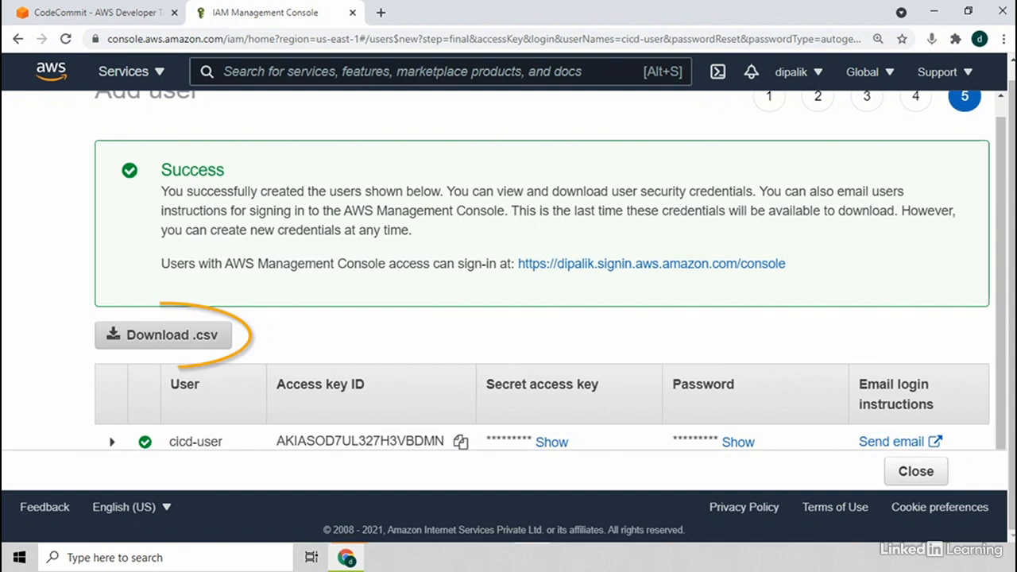
pyautogui.click(164, 335)
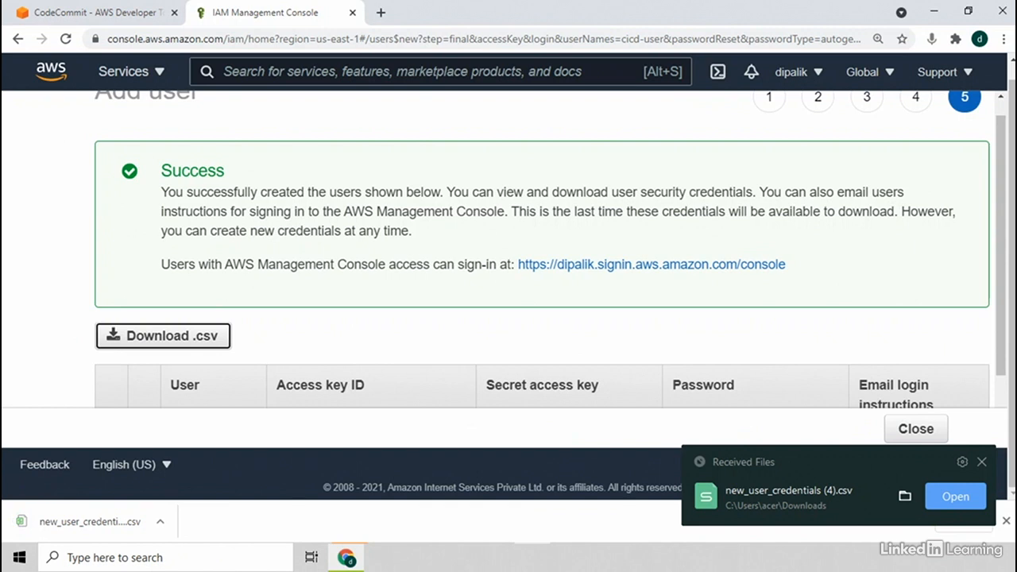
pyautogui.click(916, 428)
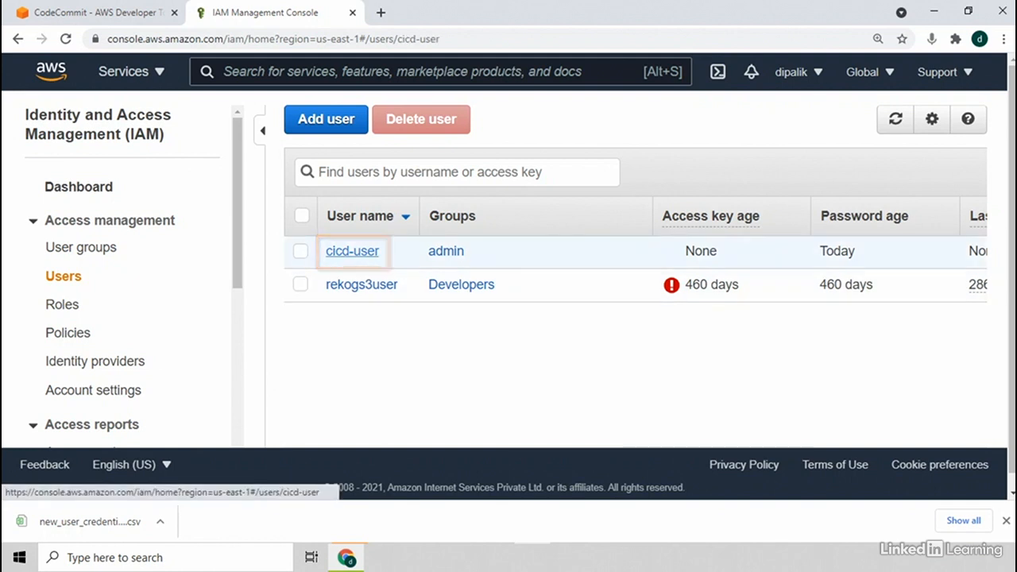
# Open the security credentials of cicd-user and find the HTTPS Git credentials section for AWS CodeCommit
pyautogui.click(352, 251)
pyautogui.scroll(-3, 631, 239)
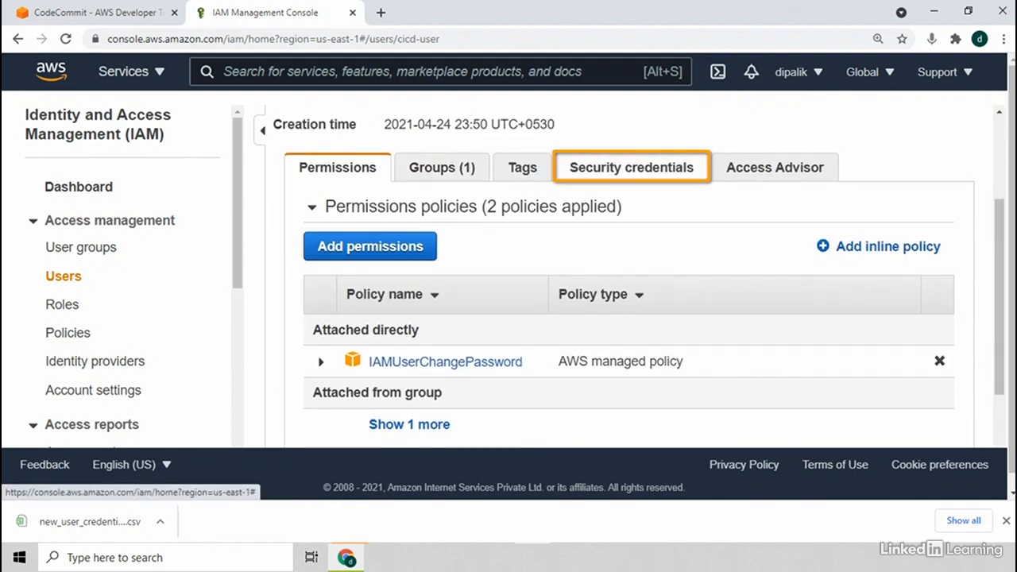
pyautogui.click(631, 167)
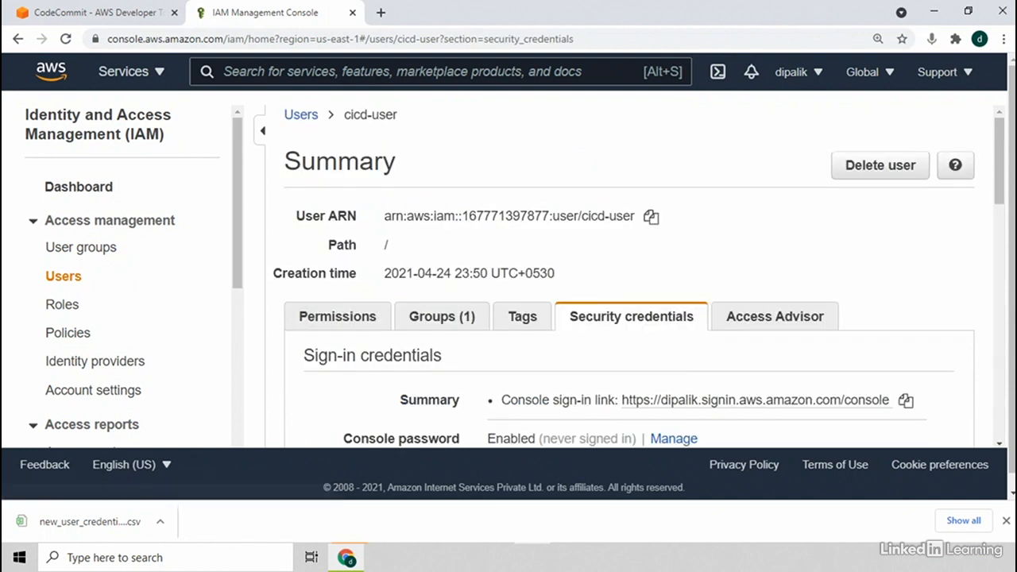
pyautogui.scroll(-3, 632, 238)
pyautogui.scroll(-3, 632, 278)
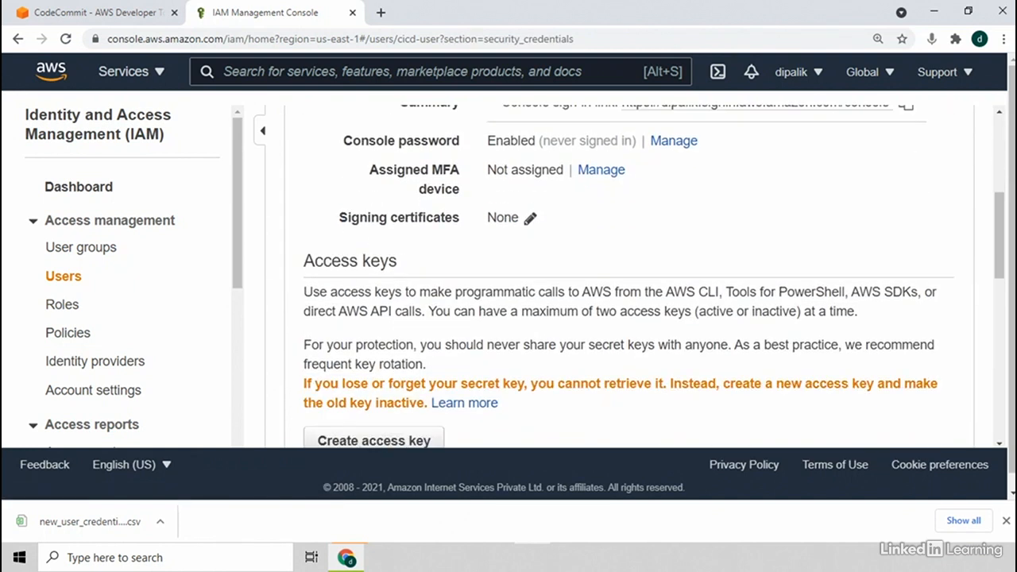
pyautogui.scroll(-4, 628, 270)
pyautogui.scroll(-1, 628, 270)
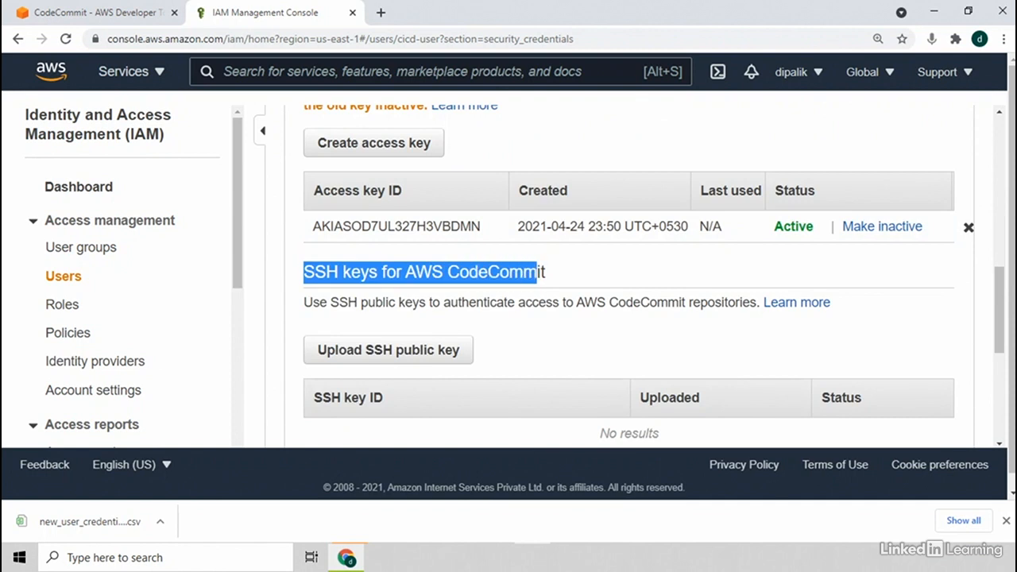
pyautogui.scroll(-3, 628, 270)
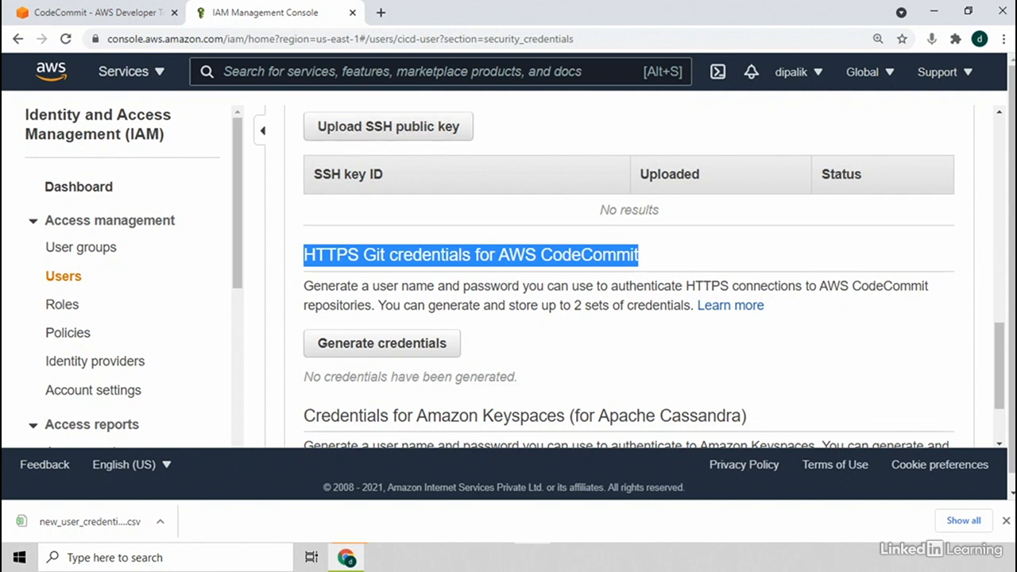
# Generate and download HTTPS Git credentials for AWS CodeCommit, and return to the CodeCommit page
pyautogui.click(382, 343)
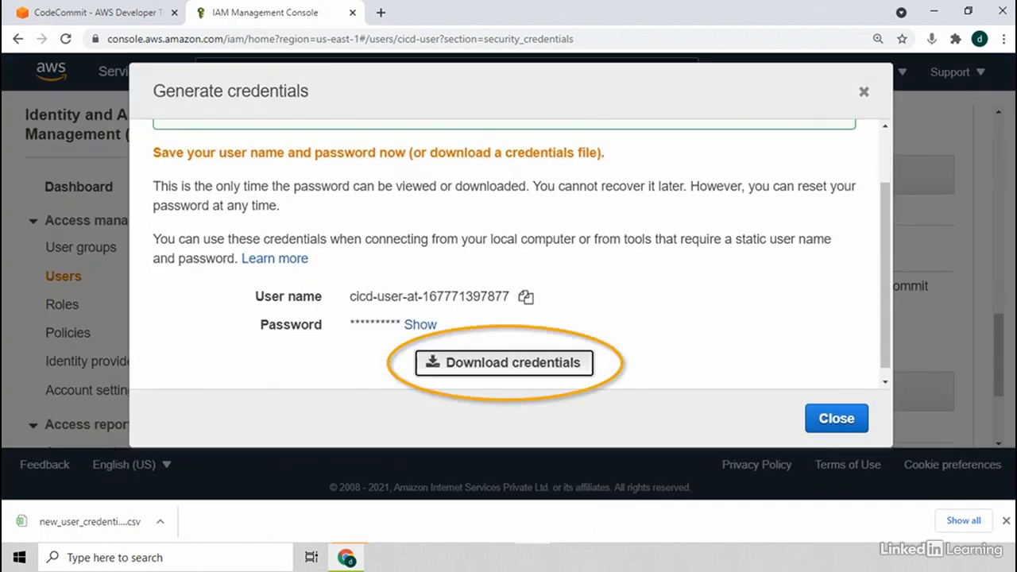
pyautogui.click(504, 363)
pyautogui.click(837, 419)
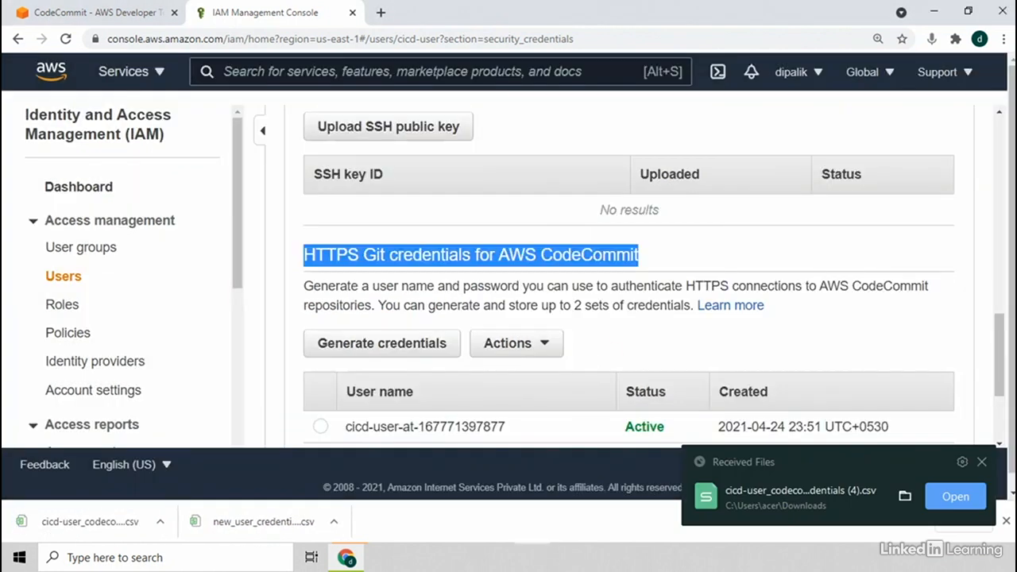
pyautogui.scroll(-1, 837, 397)
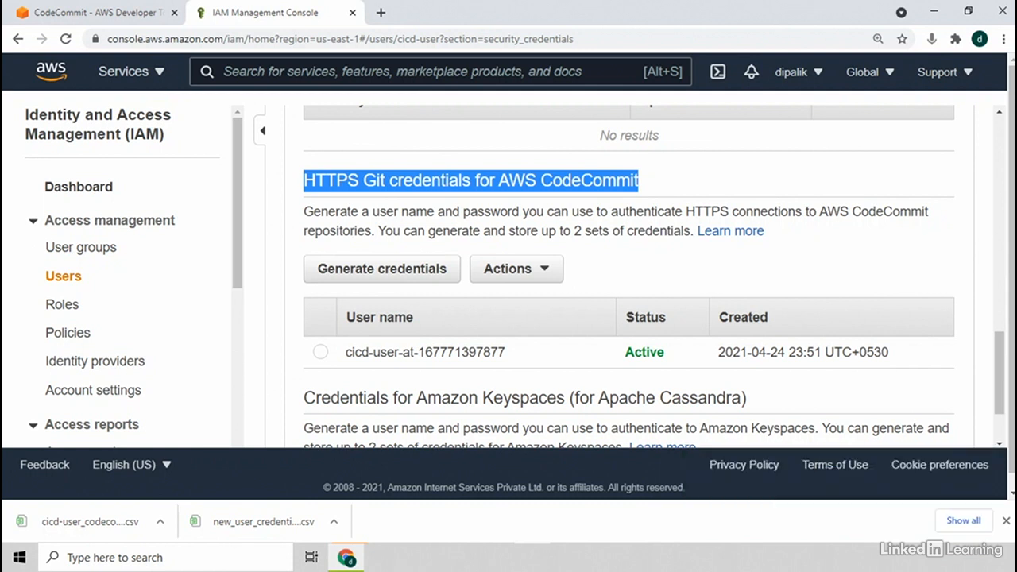
pyautogui.click(91, 12)
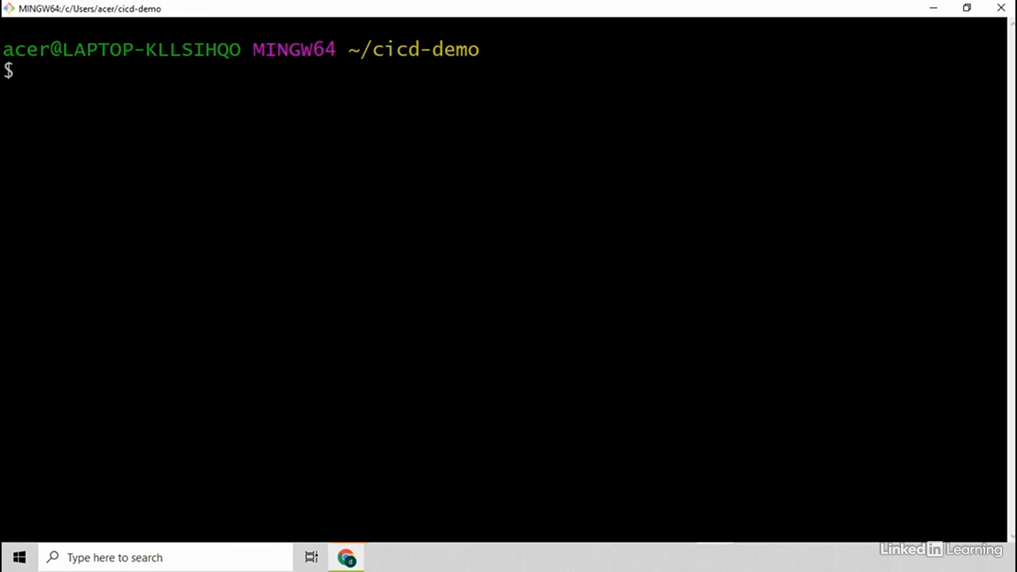
# List the cicd-demo folder's files in Git Bash, and view the folder in File Explorer before returning to Chrome
pyautogui.write('ll')
pyautogui.press('Return')
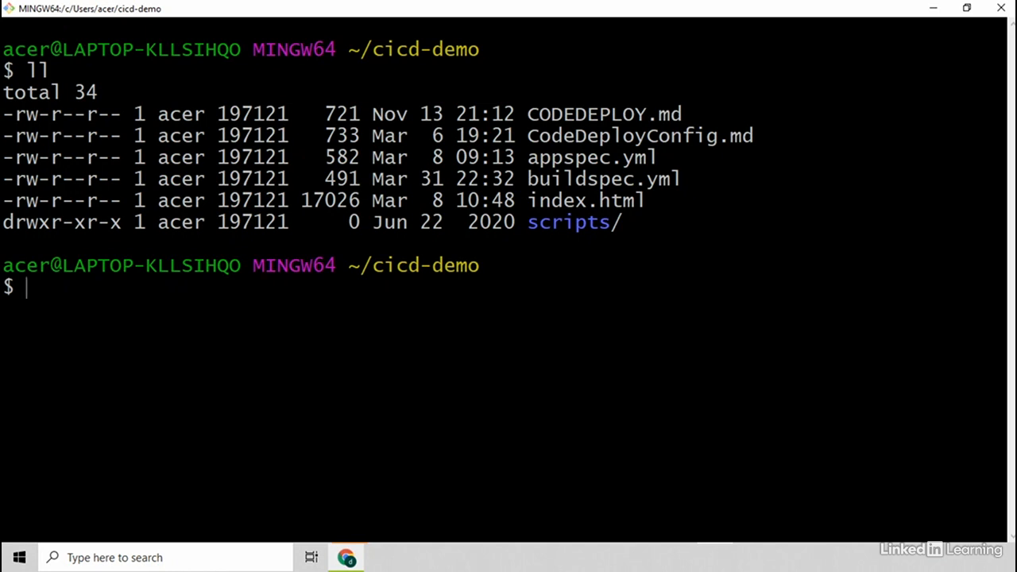
pyautogui.hotkey('alt', 'Tab')
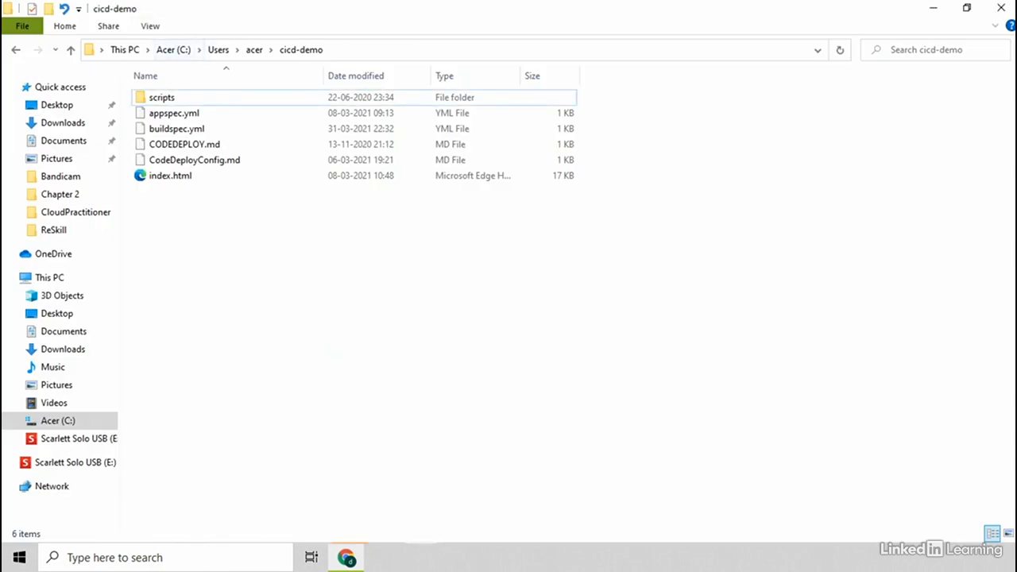
pyautogui.hotkey('alt', 'Tab')
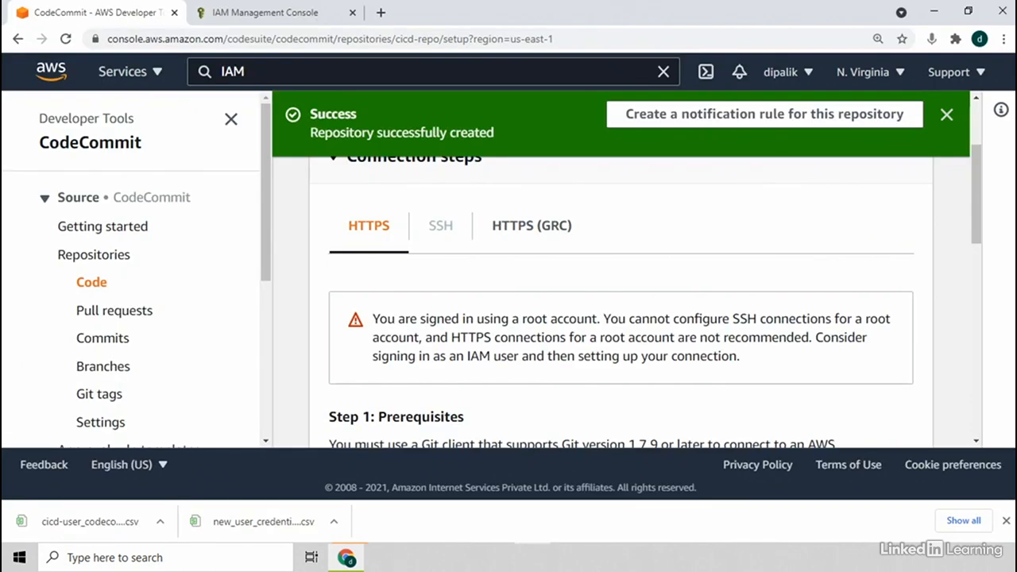
# Review the contents section of cicd-repo in CodeCommit, and copy the repository's HTTPS clone URL
pyautogui.scroll(2, 621, 271)
pyautogui.click(871, 235)
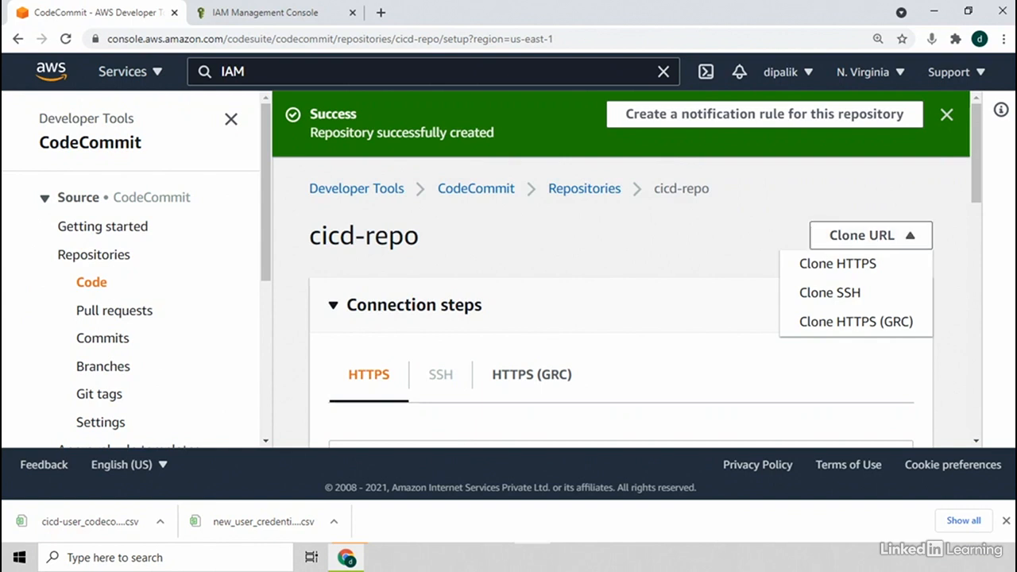
pyautogui.click(621, 242)
pyautogui.scroll(-5, 621, 270)
pyautogui.scroll(-6, 620, 303)
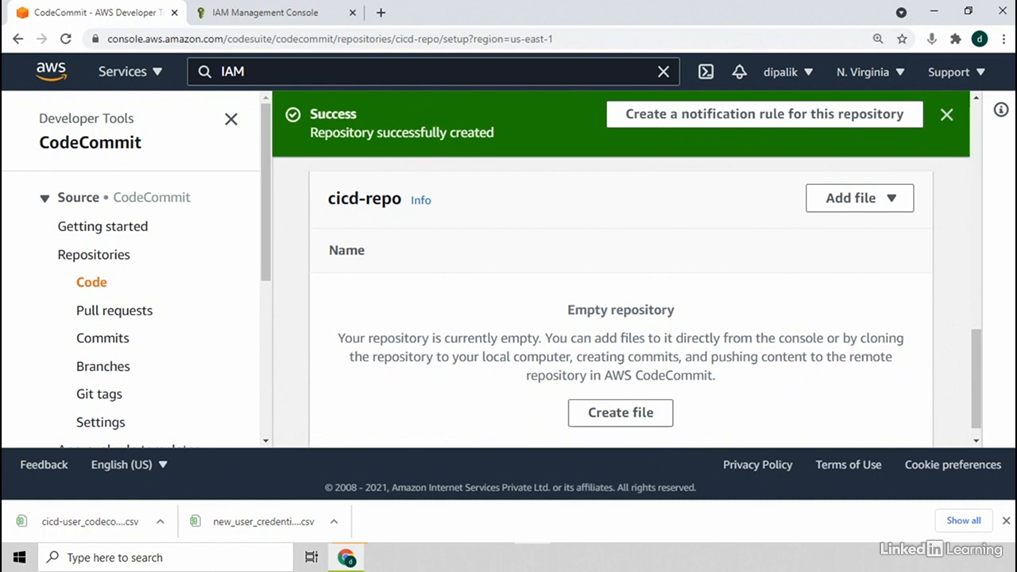
pyautogui.scroll(12, 620, 302)
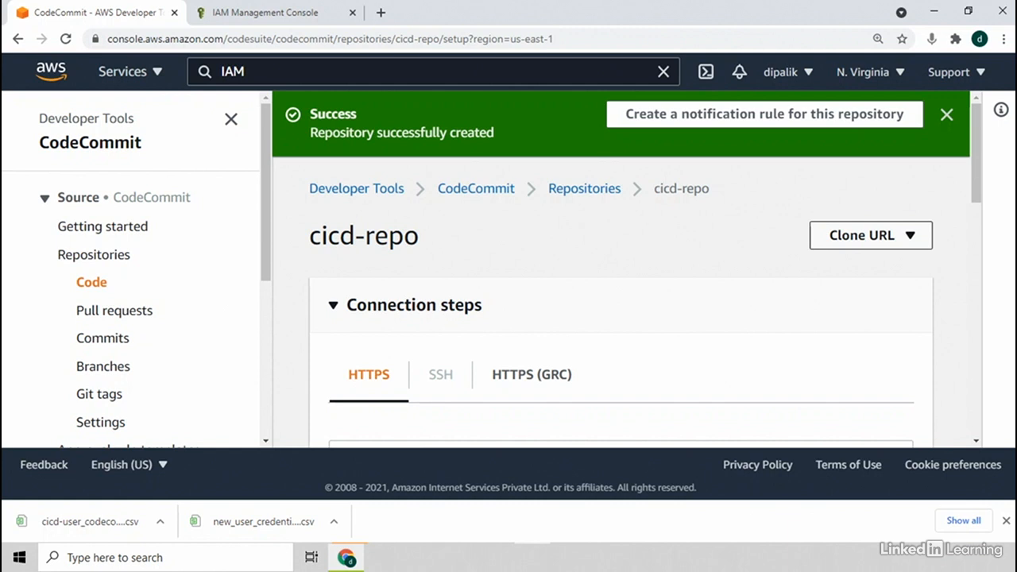
pyautogui.click(871, 235)
pyautogui.click(837, 264)
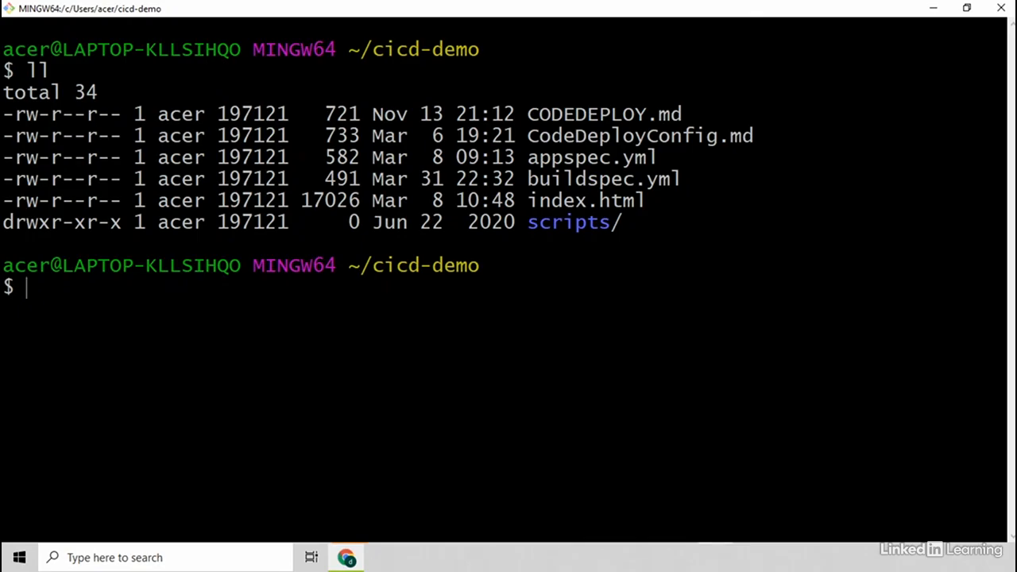
# In Git Bash, run git clone with the copied HTTPS URL to clone cicd-repo into the cicd-demo folder
pyautogui.write('git clone')
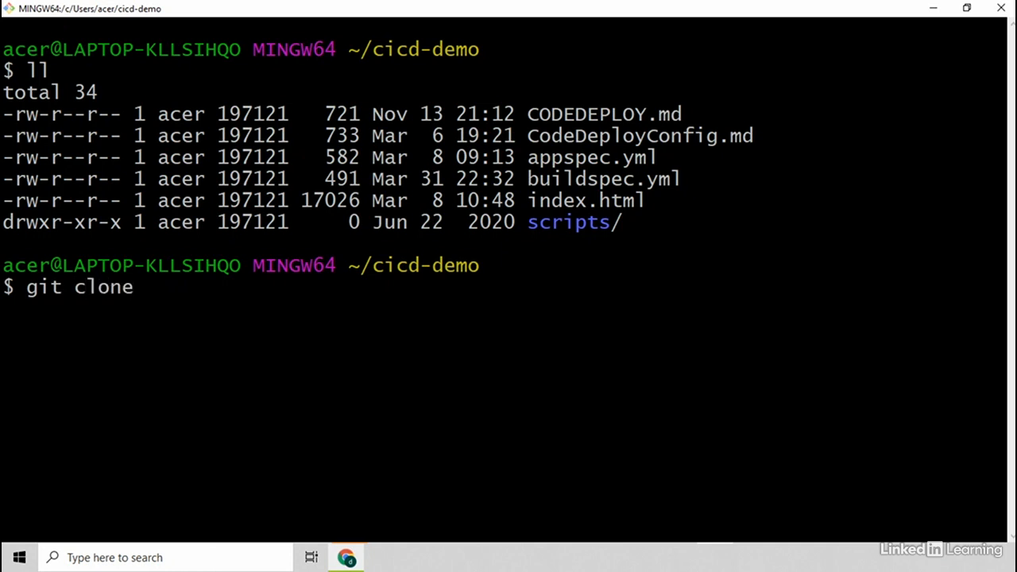
pyautogui.rightClick(443, 177)
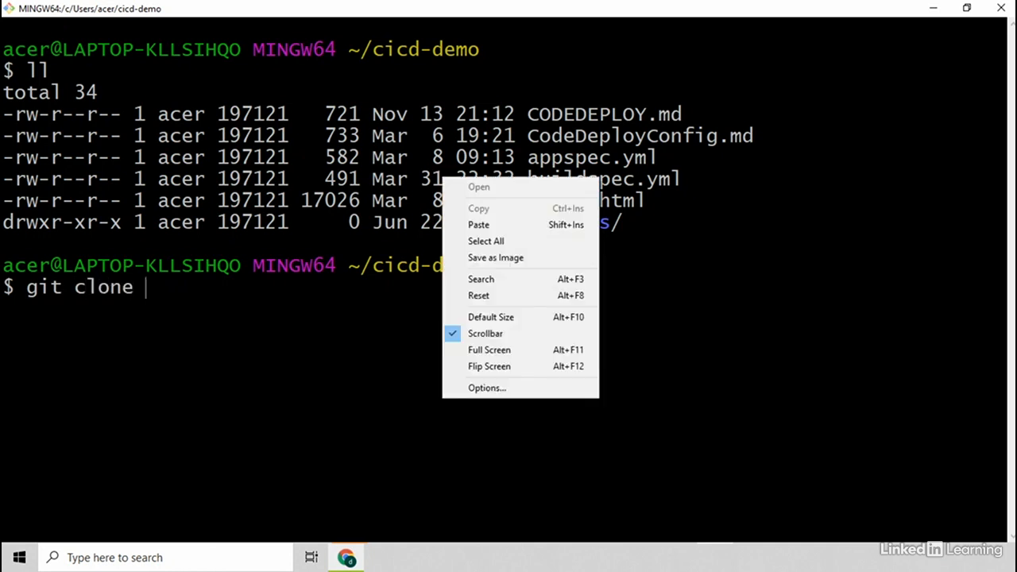
pyautogui.click(479, 225)
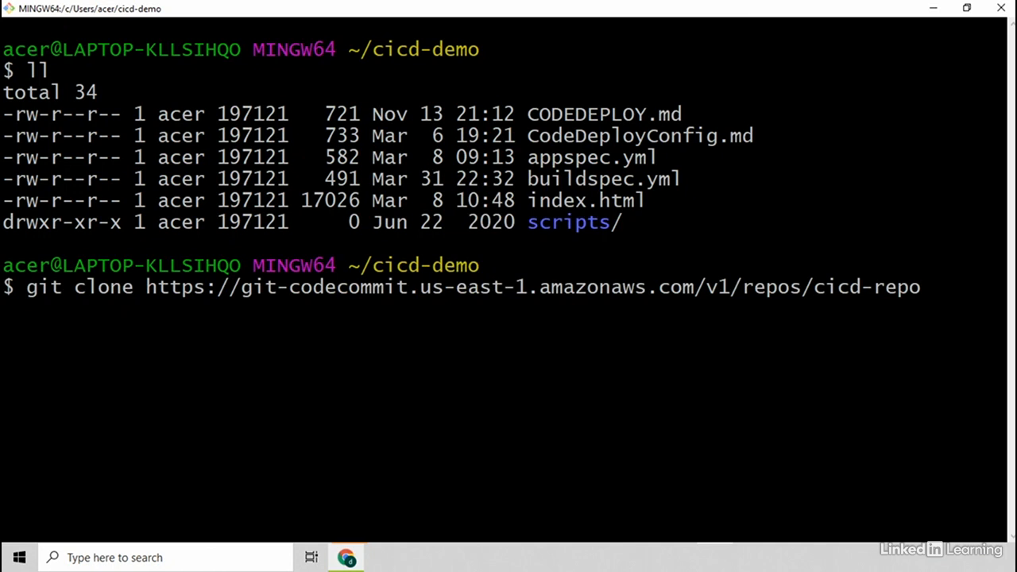
pyautogui.press('Return')
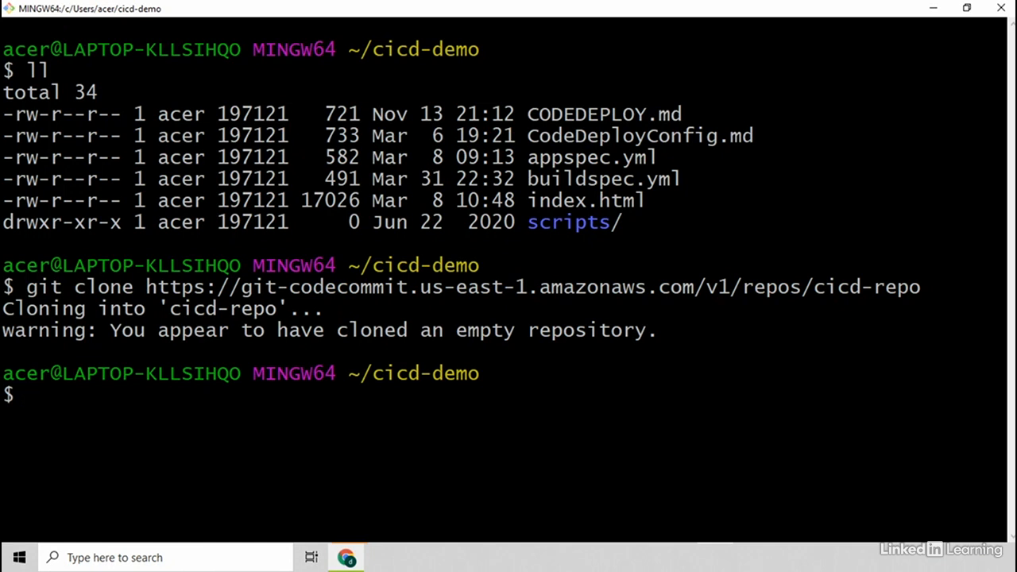
# List the files of the cicd-demo folder with ll and check for the cloned cicd-repo directory
pyautogui.write('ll')
pyautogui.press('Return')
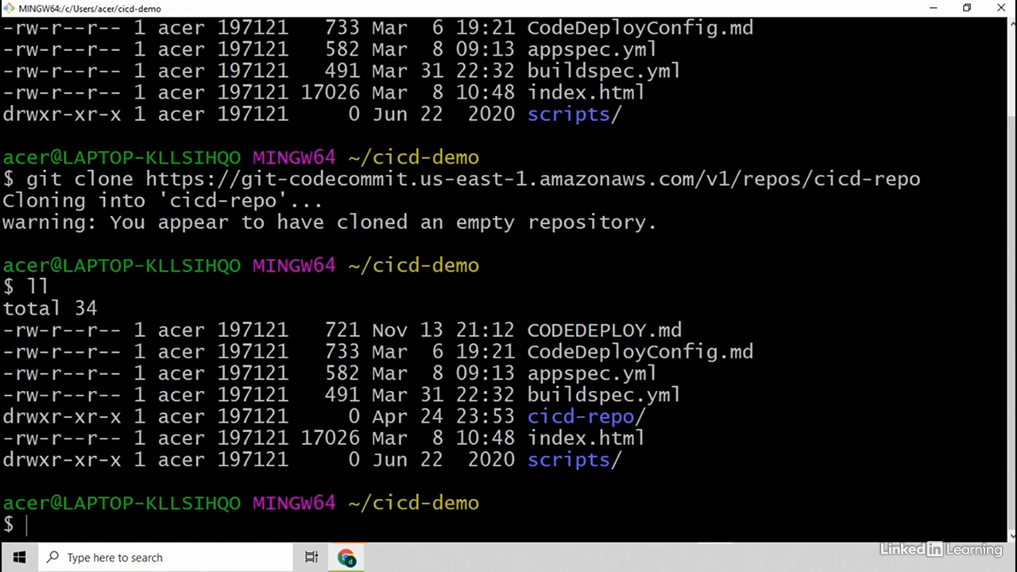
pyautogui.moveTo(517, 416); pyautogui.dragTo(634, 416)
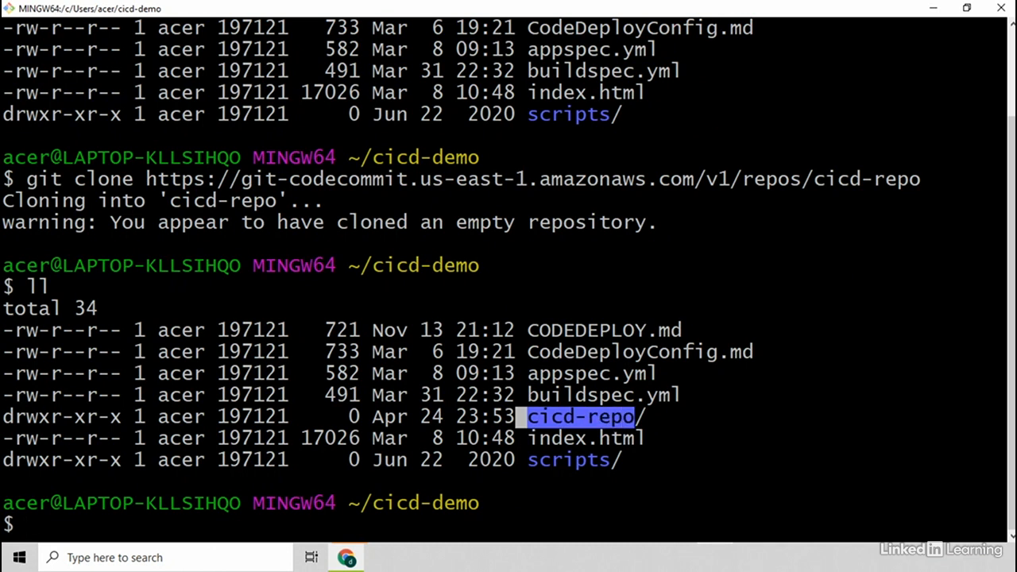
pyautogui.doubleClick(509, 525)
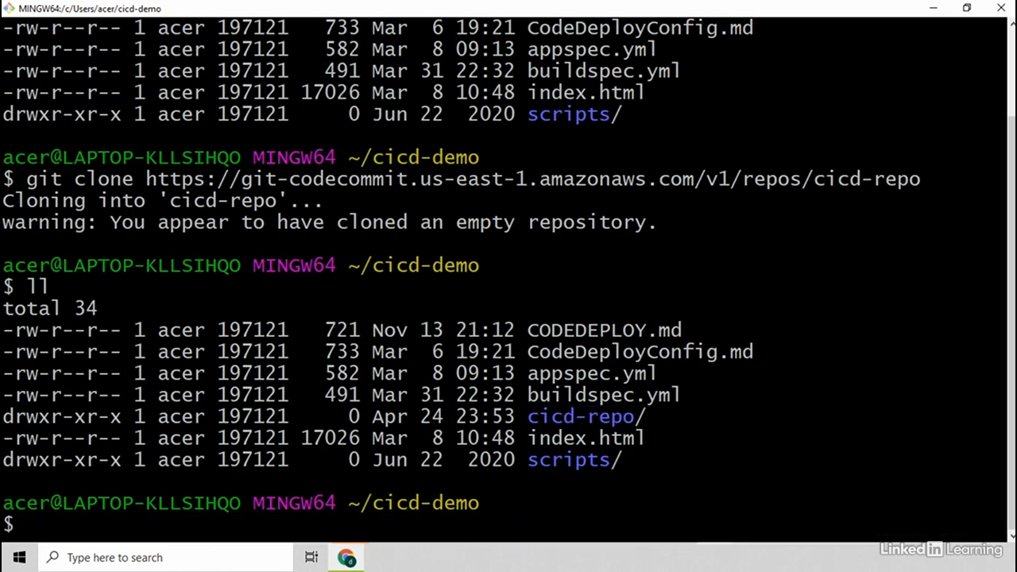
# Change into the cicd-repo directory and list its contents with ll
pyautogui.write('cd cicd')
pyautogui.press('Tab')
pyautogui.press('Return')
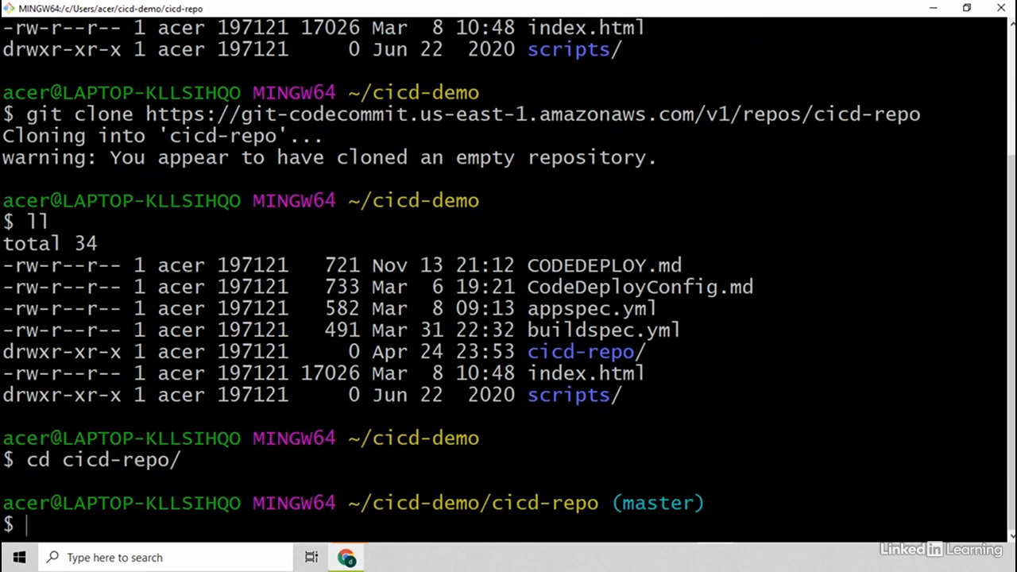
pyautogui.write('ll')
pyautogui.press('Return')
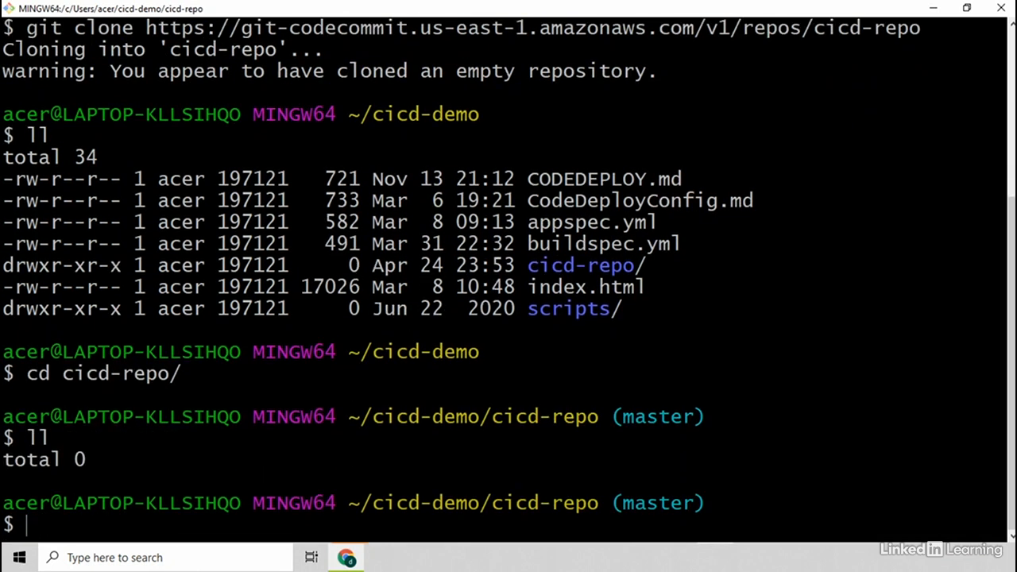